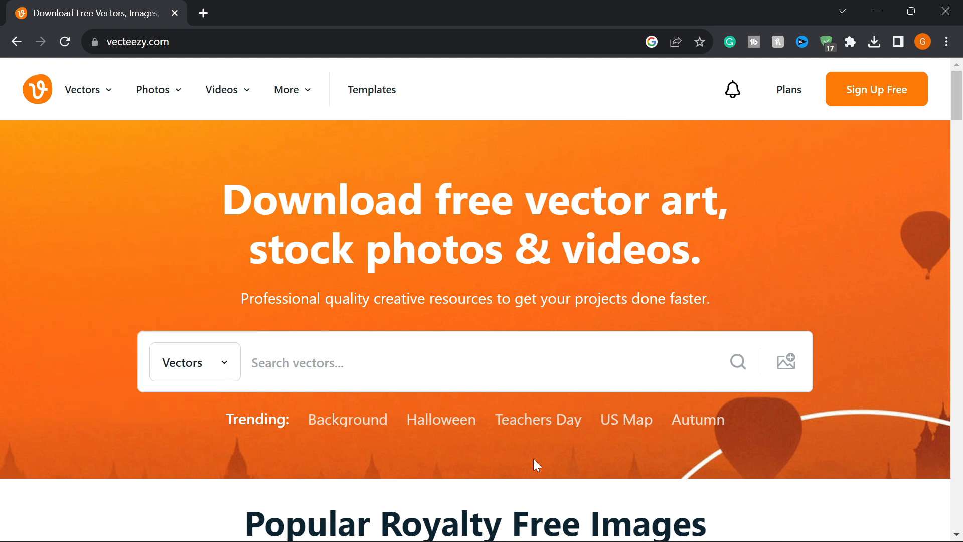
Search Vecteezy's videos for "paper ball" and open the free paper wrinkles green-screen clip.
{"action": "left_click", "coordinate": [237, 363]}
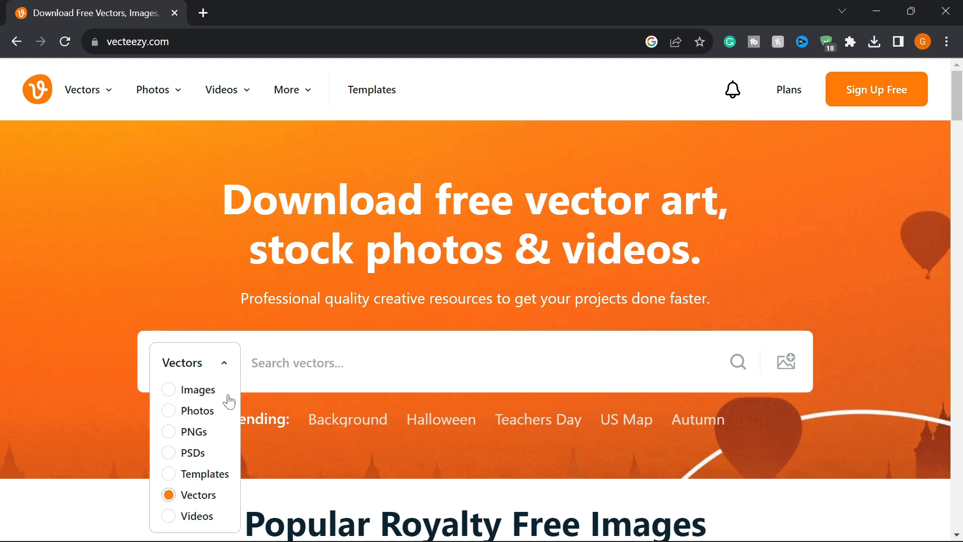
{"action": "left_click", "coordinate": [169, 515]}
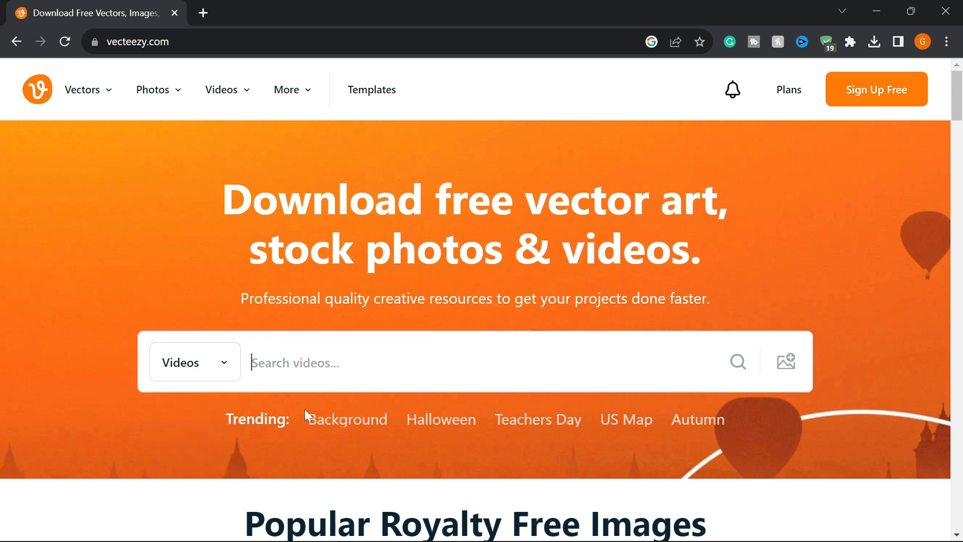
{"action": "left_click", "coordinate": [295, 363]}
{"action": "type", "text": "pa"}
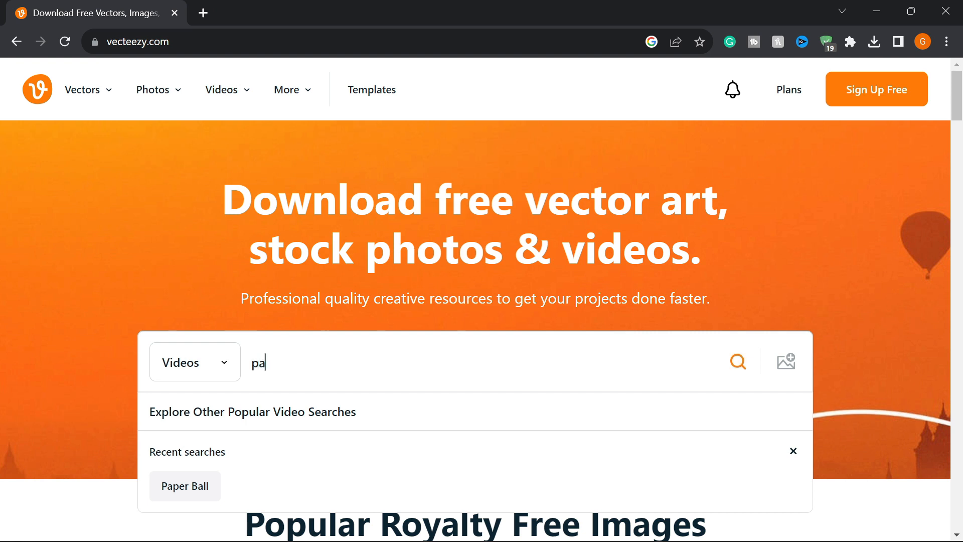
{"action": "type", "text": "per ball"}
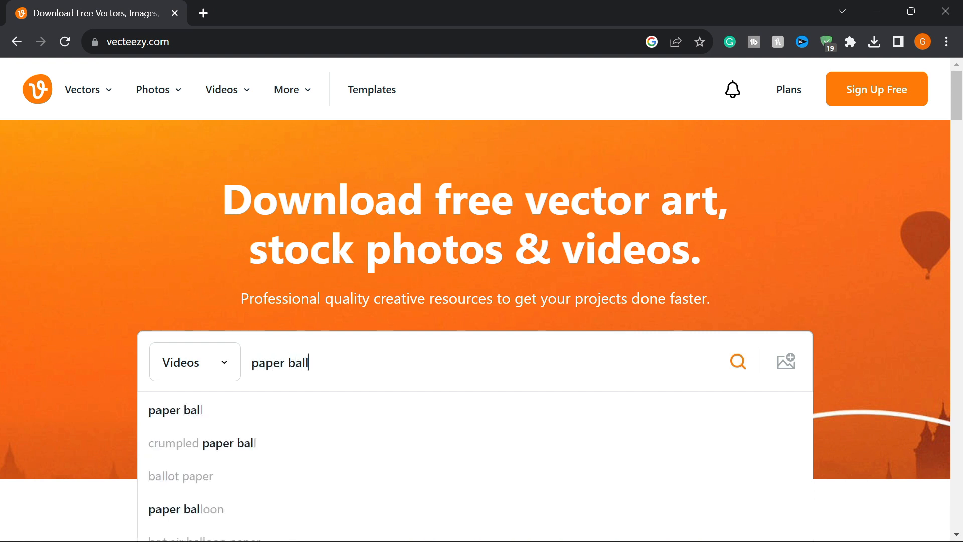
{"action": "key", "text": "Return"}
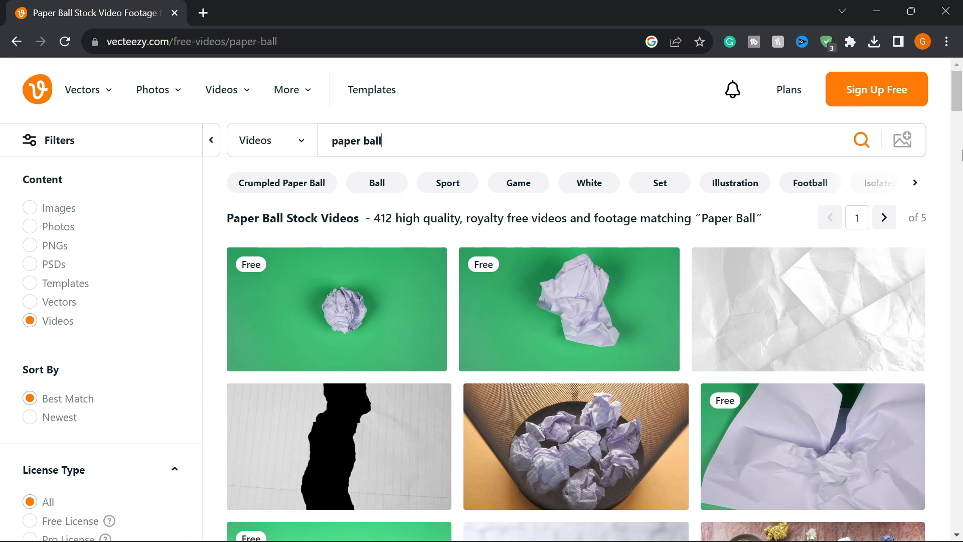
{"action": "mouse_move", "coordinate": [956, 99]}
{"action": "left_mouse_down"}
{"action": "mouse_move", "coordinate": [958, 233]}
{"action": "mouse_move", "coordinate": [956, 99]}
{"action": "left_mouse_up"}
{"action": "left_click", "coordinate": [370, 268]}
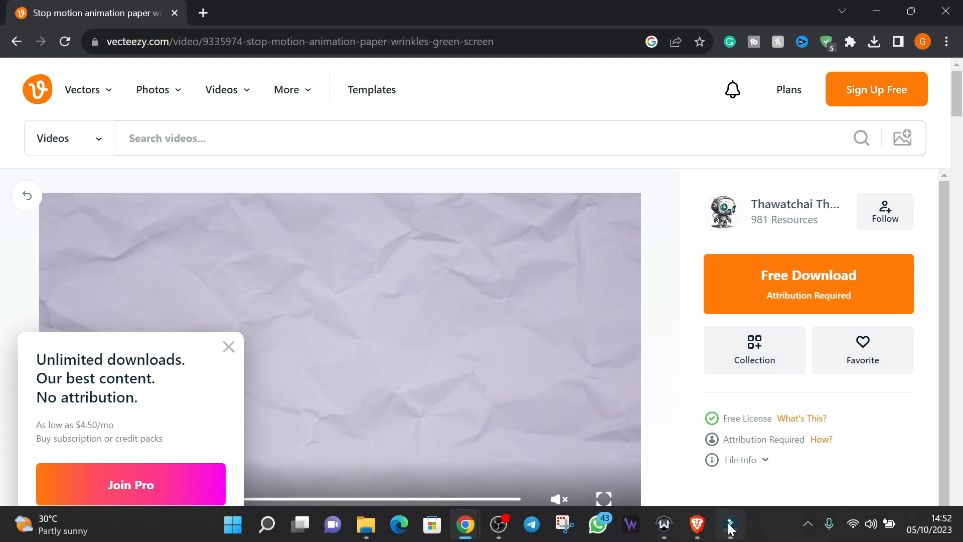
Switch to Filmora and place the HD vertical bridge clip from the downloaded stock media at the start of track 1.
{"action": "left_click", "coordinate": [730, 528]}
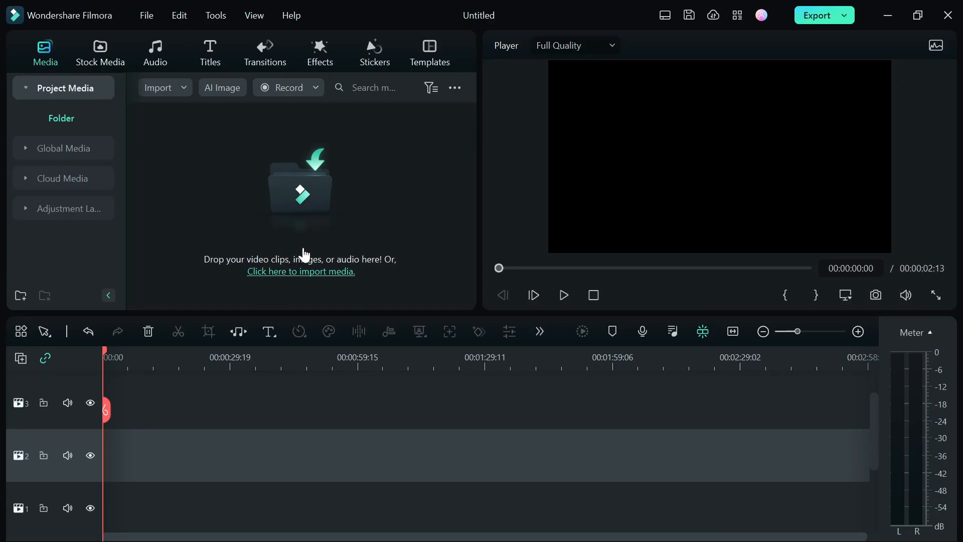
{"action": "left_click", "coordinate": [295, 186]}
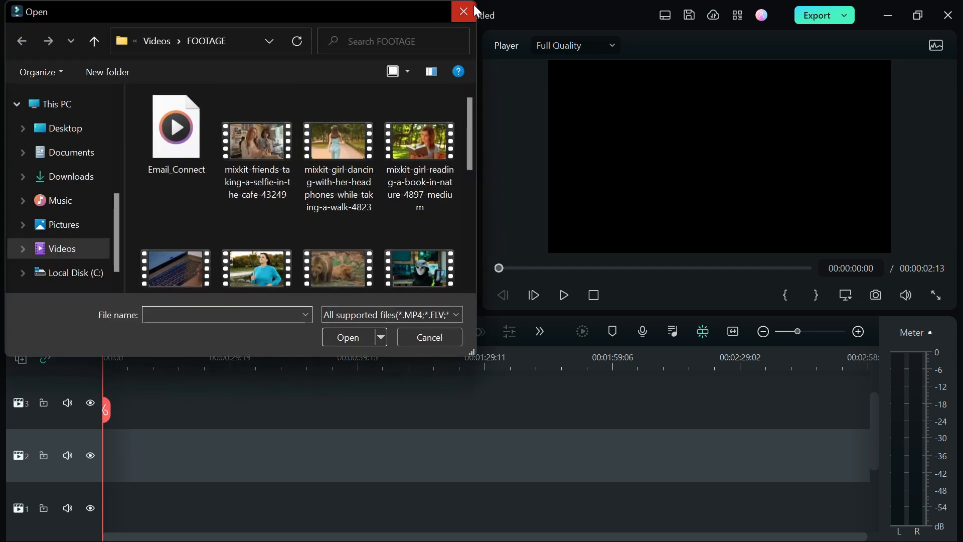
{"action": "left_click", "coordinate": [460, 14]}
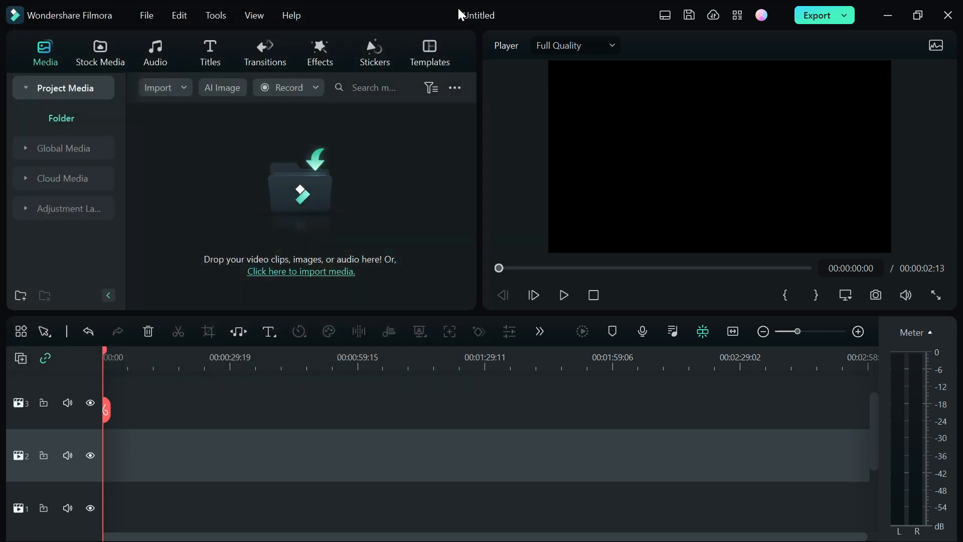
{"action": "left_click", "coordinate": [99, 46]}
{"action": "left_click", "coordinate": [78, 112]}
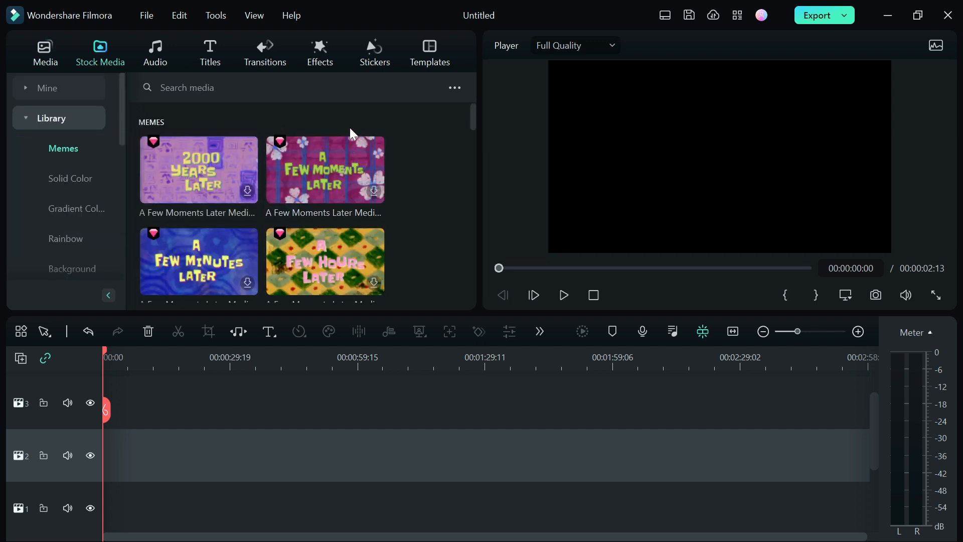
{"action": "left_click", "coordinate": [65, 87]}
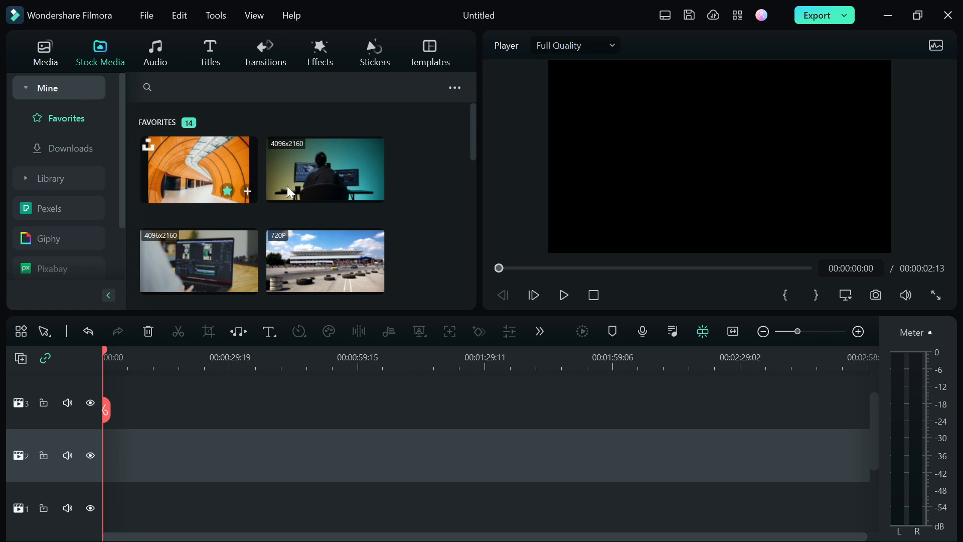
{"action": "left_click", "coordinate": [77, 146]}
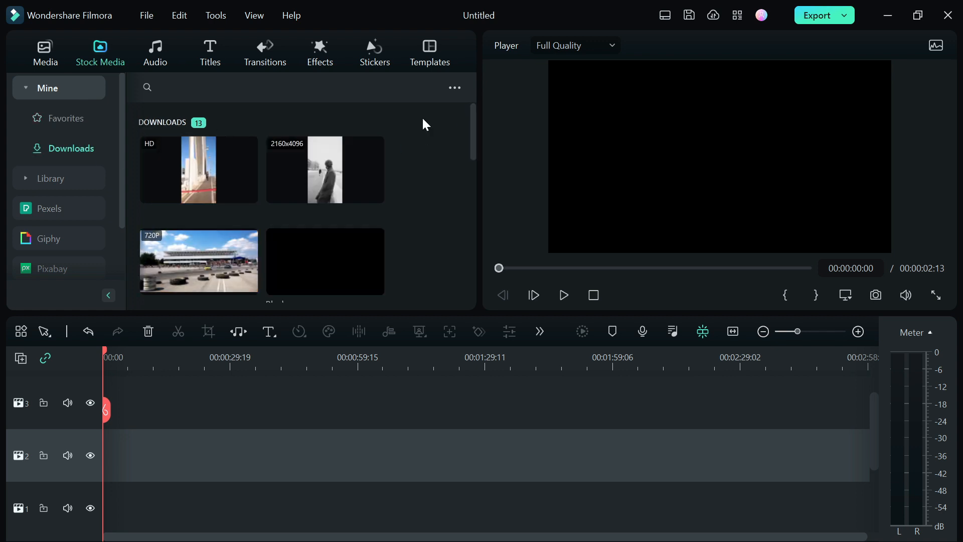
{"action": "left_click", "coordinate": [196, 173]}
{"action": "left_click_drag", "start_coordinate": [194, 167], "coordinate": [106, 504]}
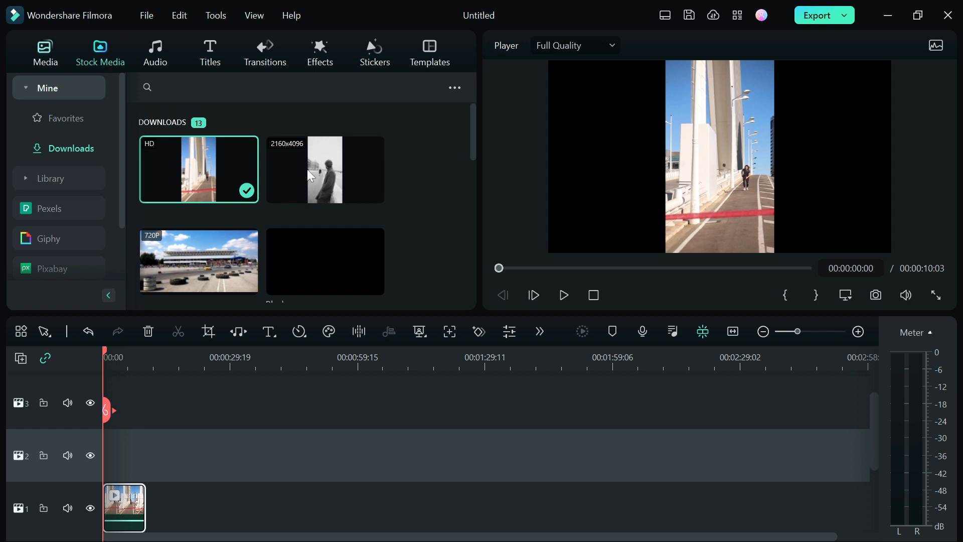
Import the vecteezy_stop-motion-animation-paper-wrinkles-green-screen video from the FOOTAGE folder into the project media.
{"action": "left_click", "coordinate": [31, 58]}
{"action": "left_click", "coordinate": [256, 171]}
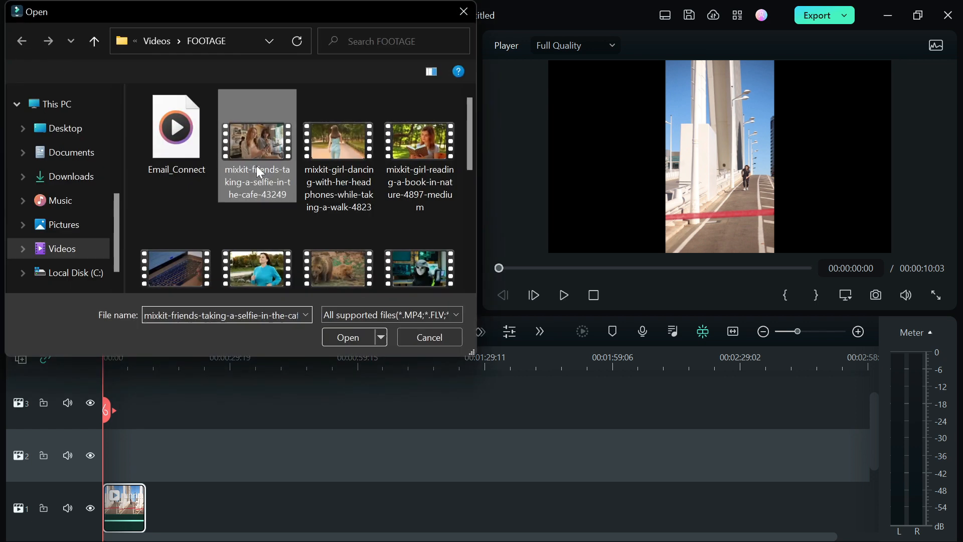
{"action": "left_click_drag", "start_coordinate": [470, 134], "coordinate": [469, 243]}
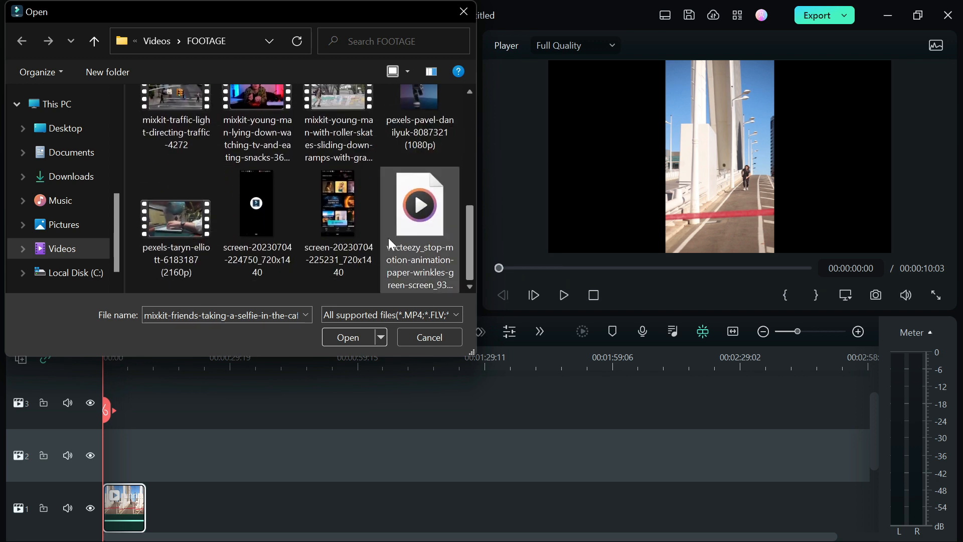
{"action": "left_click", "coordinate": [433, 227]}
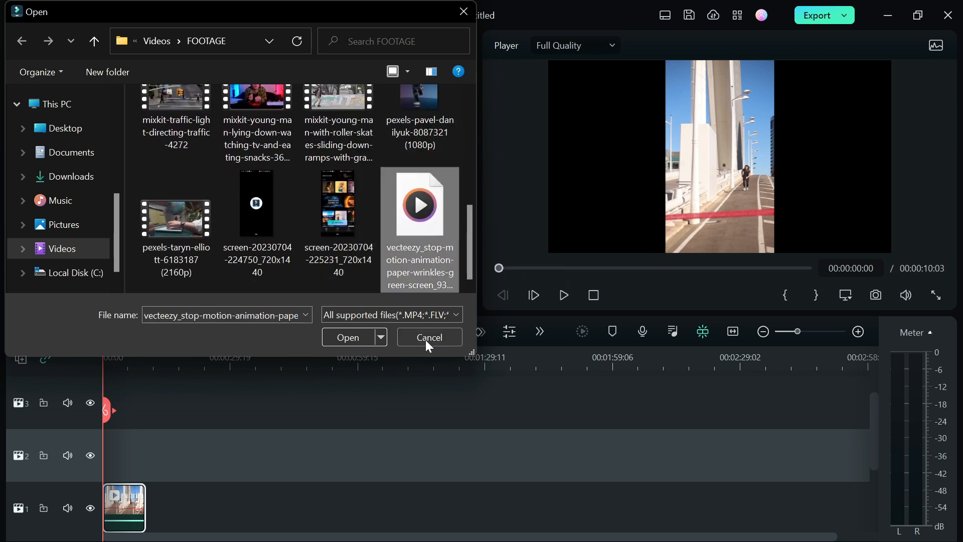
{"action": "left_click", "coordinate": [356, 334]}
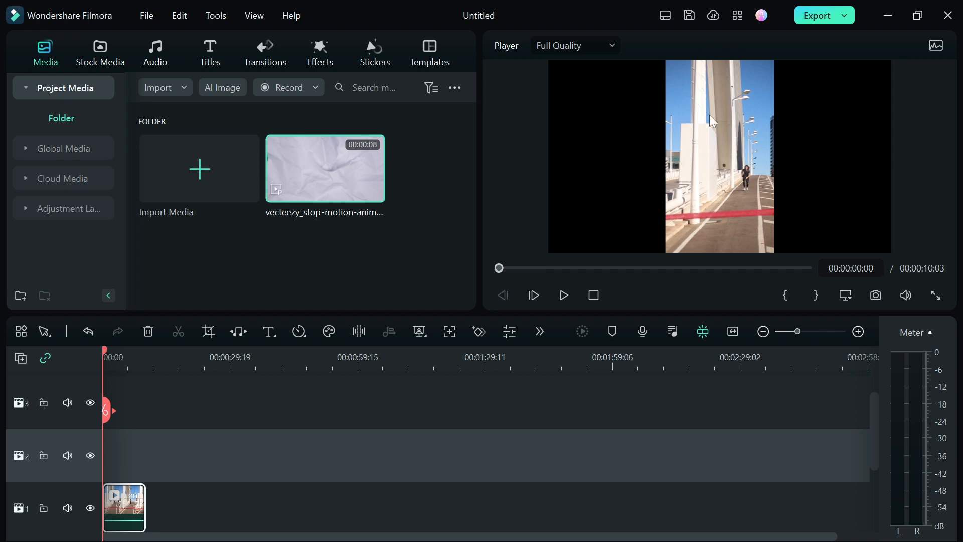
Place the paper wrinkles clip at the start of track 2 and trim the bridge clip to the same end point.
{"action": "left_click_drag", "start_coordinate": [332, 175], "coordinate": [119, 448]}
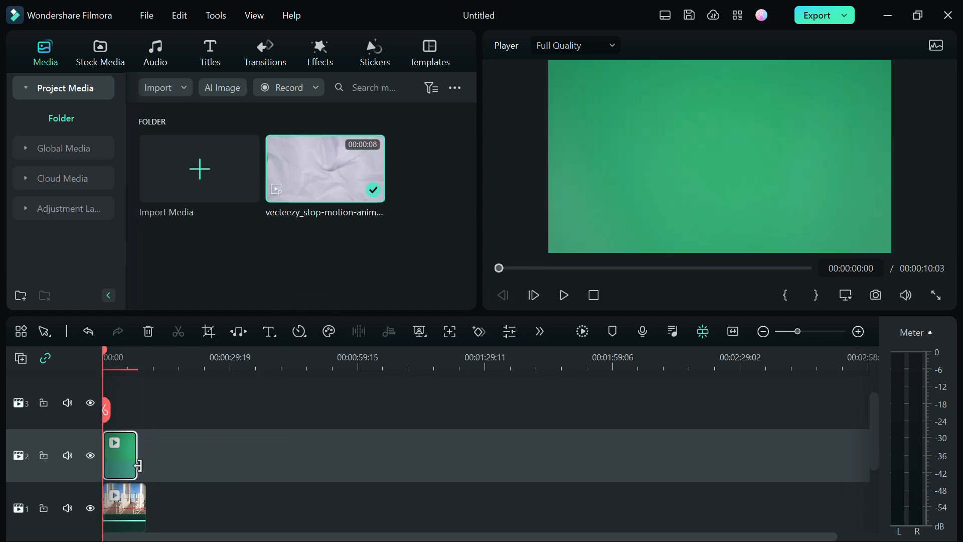
{"action": "left_click_drag", "start_coordinate": [144, 488], "coordinate": [136, 485]}
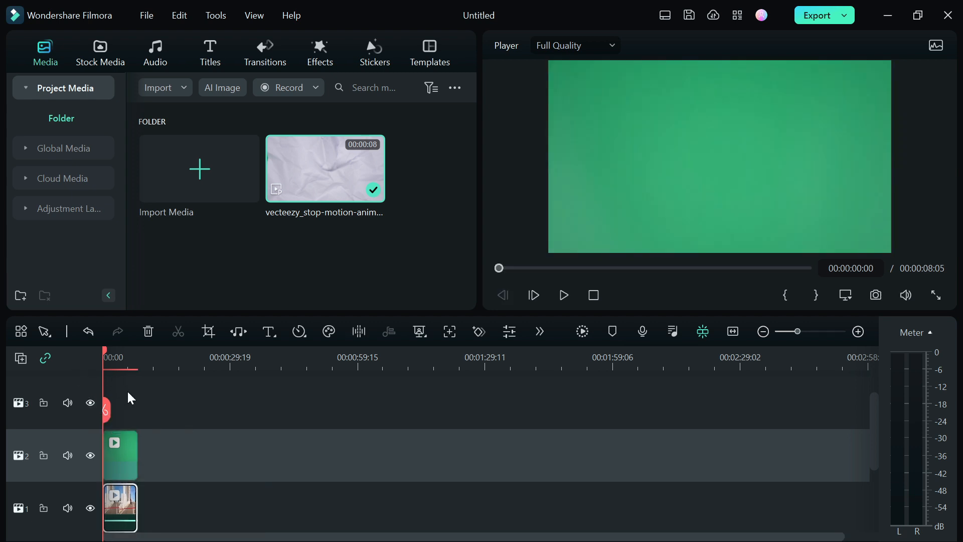
{"action": "key", "text": "space"}
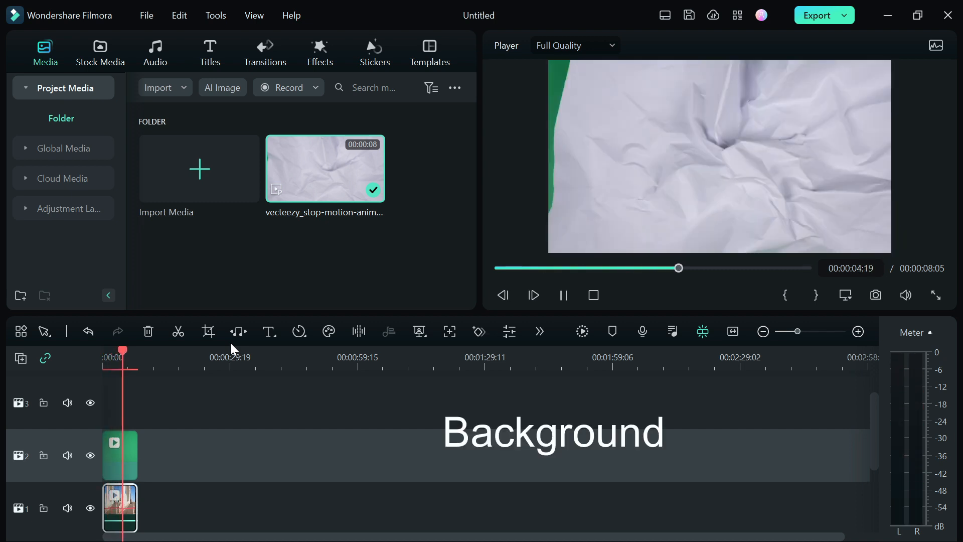
{"action": "key", "text": "space"}
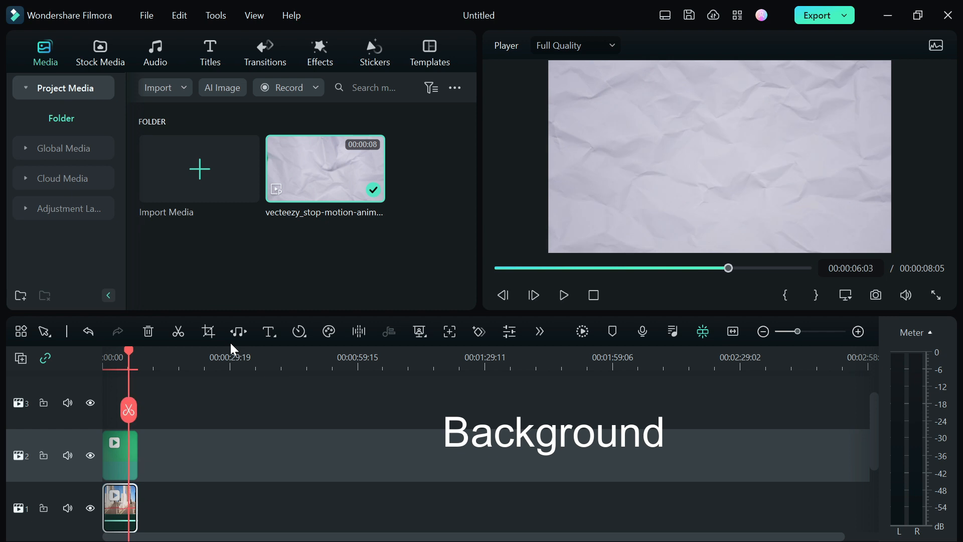
Enable Chroma Key on the paper wrinkles clip and play the keyed result from the start.
{"action": "double_click", "coordinate": [119, 447]}
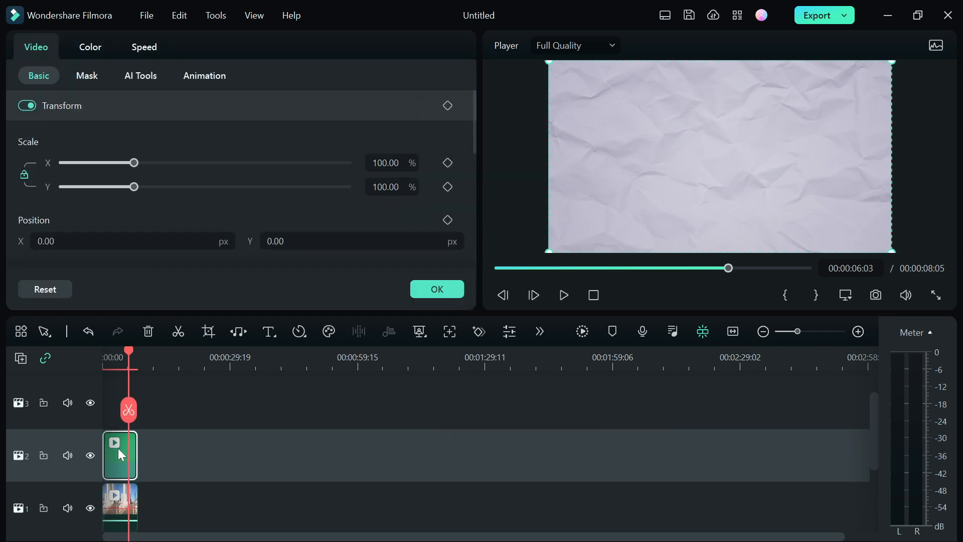
{"action": "left_click", "coordinate": [141, 75]}
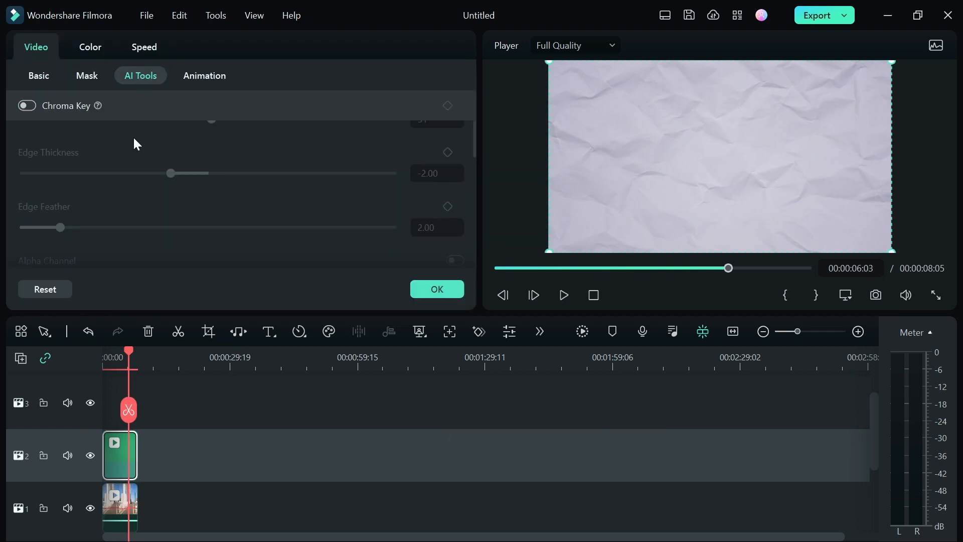
{"action": "left_click", "coordinate": [26, 106]}
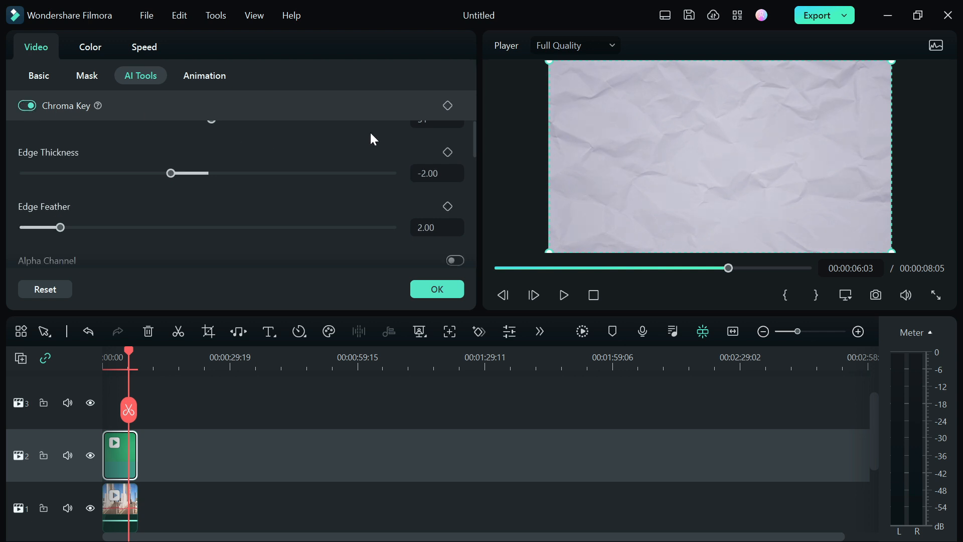
{"action": "left_click_drag", "start_coordinate": [474, 140], "coordinate": [474, 76]}
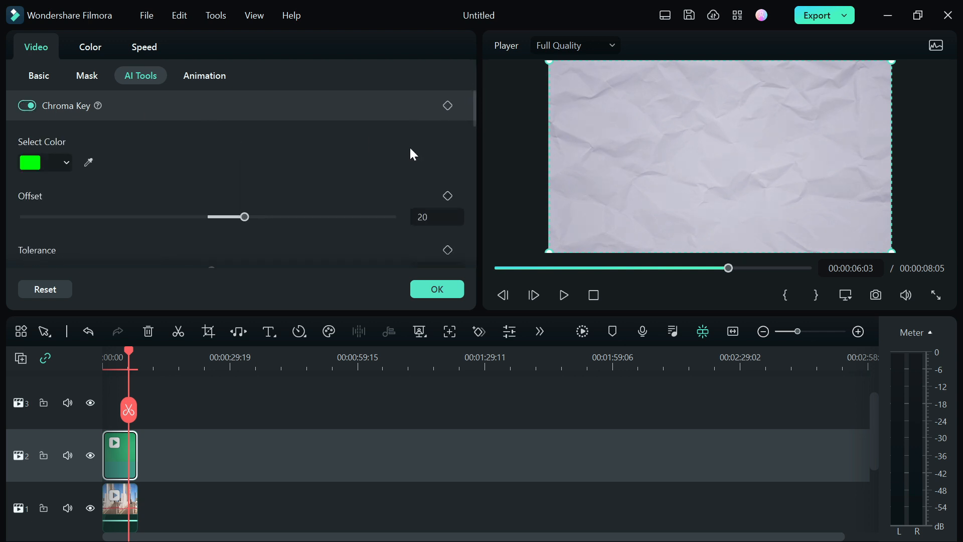
{"action": "left_click_drag", "start_coordinate": [124, 349], "coordinate": [66, 356]}
{"action": "key", "text": "space"}
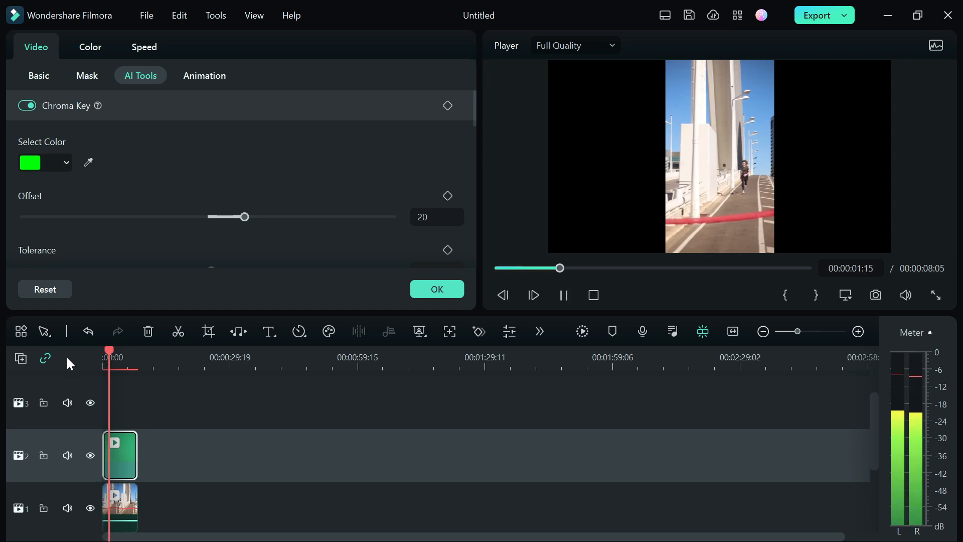
{"action": "key", "text": "space"}
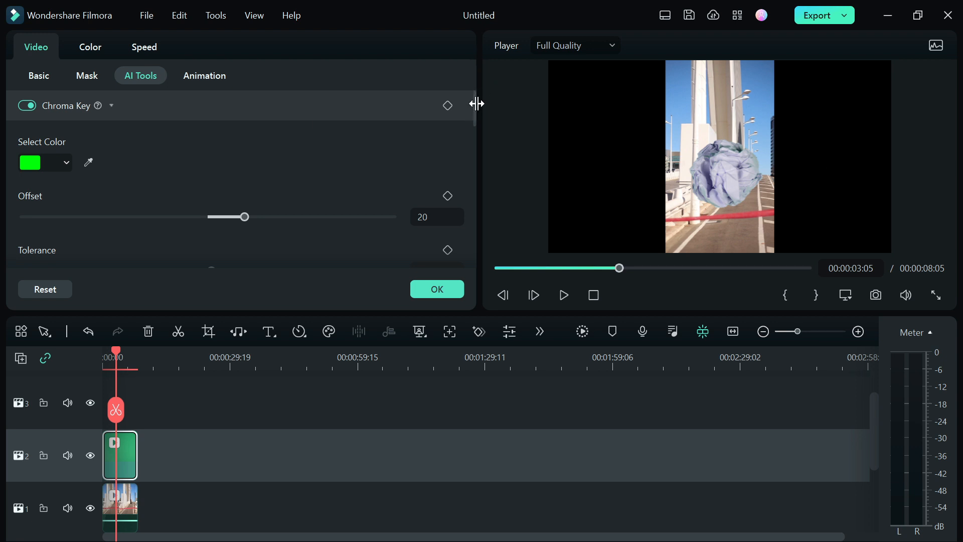
Refine the paper clip's Chroma Key by increasing Edge Feather, setting Tolerance to 48 and Edge Thickness to -8.69, and apply the settings.
{"action": "left_click_drag", "start_coordinate": [472, 104], "coordinate": [474, 141]}
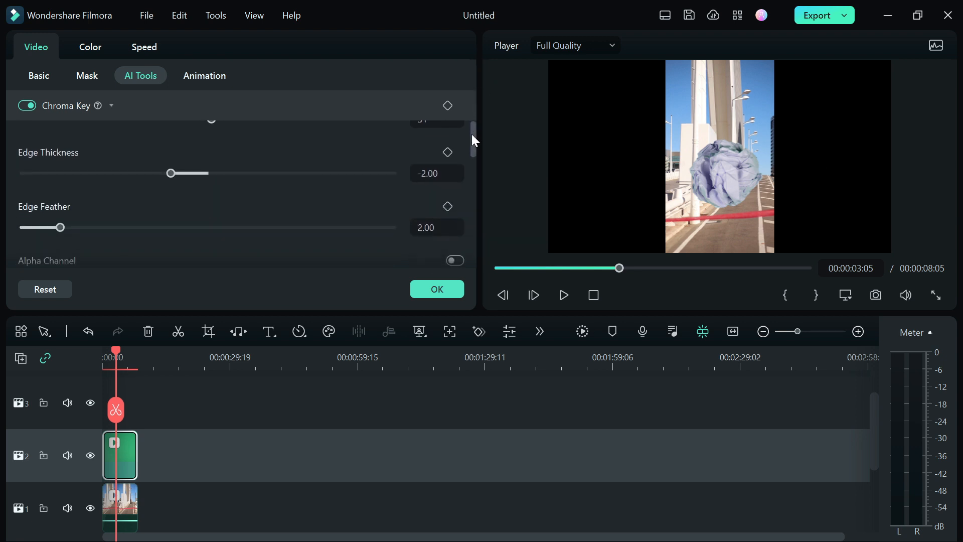
{"action": "left_click_drag", "start_coordinate": [60, 230], "coordinate": [106, 231]}
{"action": "left_click_drag", "start_coordinate": [473, 147], "coordinate": [475, 131]}
{"action": "mouse_move", "coordinate": [213, 202]}
{"action": "left_mouse_down"}
{"action": "mouse_move", "coordinate": [284, 207]}
{"action": "mouse_move", "coordinate": [166, 207]}
{"action": "mouse_move", "coordinate": [202, 208]}
{"action": "left_mouse_up"}
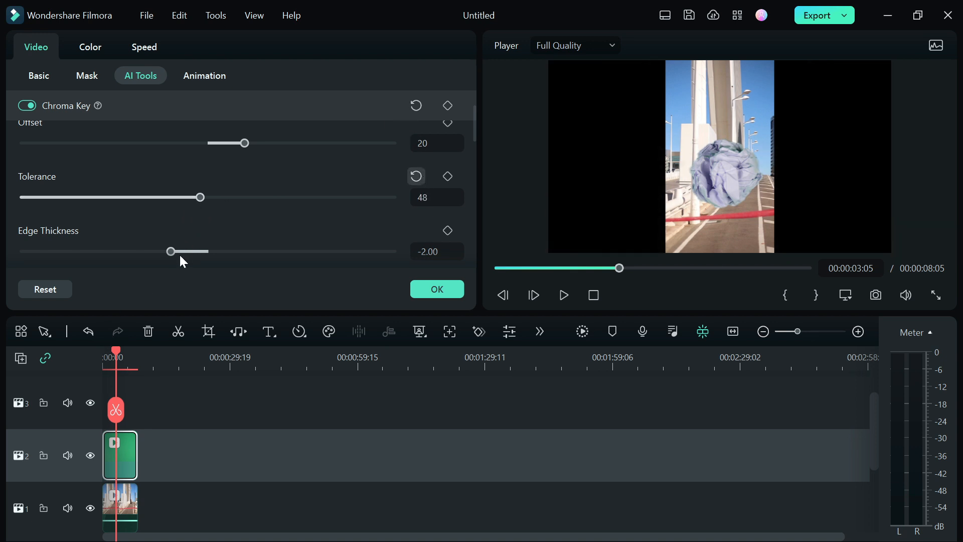
{"action": "left_click_drag", "start_coordinate": [175, 254], "coordinate": [11, 267]}
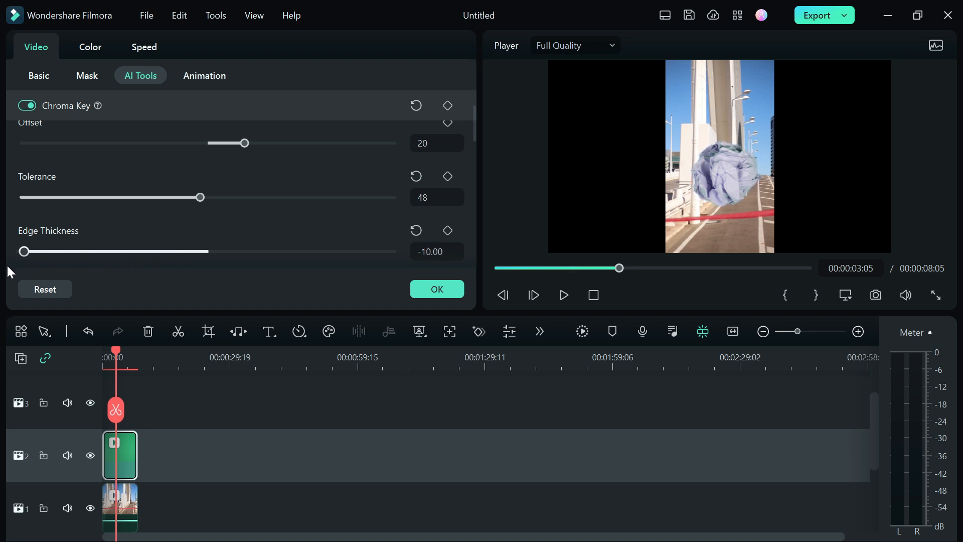
{"action": "left_click_drag", "start_coordinate": [47, 260], "coordinate": [47, 260]}
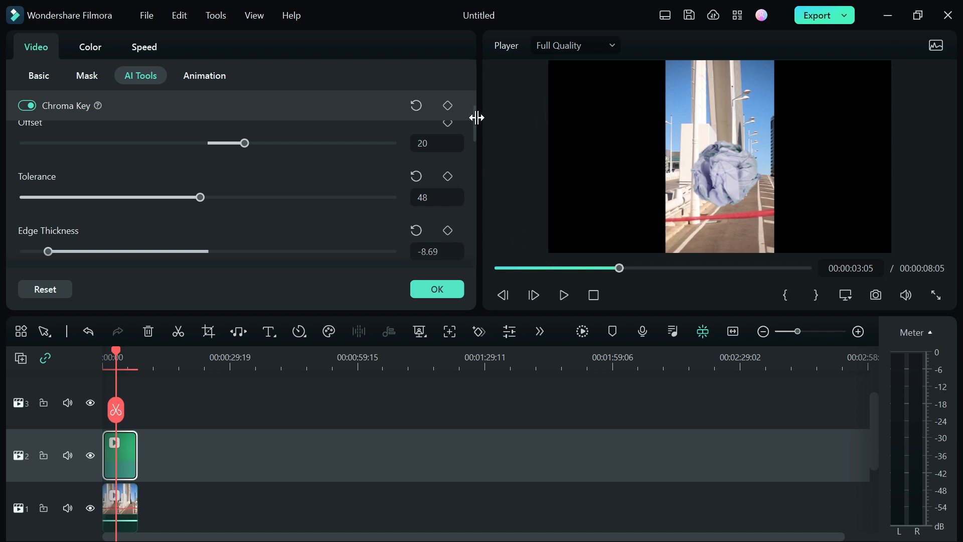
{"action": "left_click_drag", "start_coordinate": [476, 126], "coordinate": [487, 189]}
{"action": "left_click", "coordinate": [462, 289]}
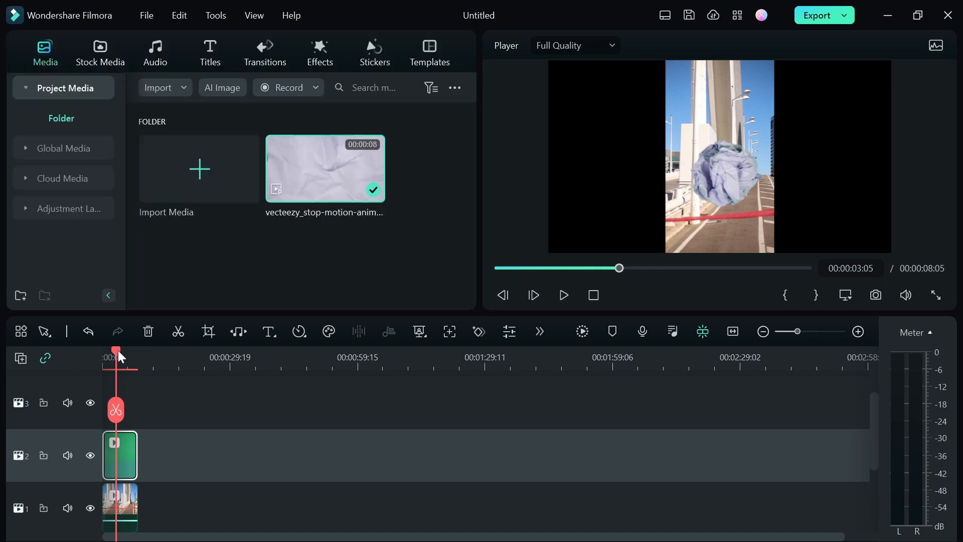
Play the timeline from the start to check the refined paper overlay.
{"action": "key", "text": "Home"}
{"action": "key", "text": "space"}
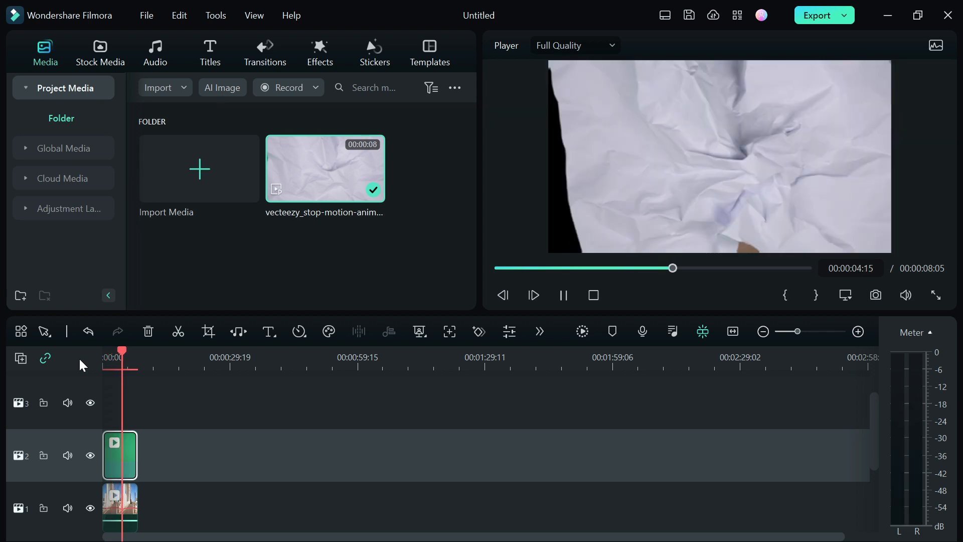
{"action": "key", "text": "space"}
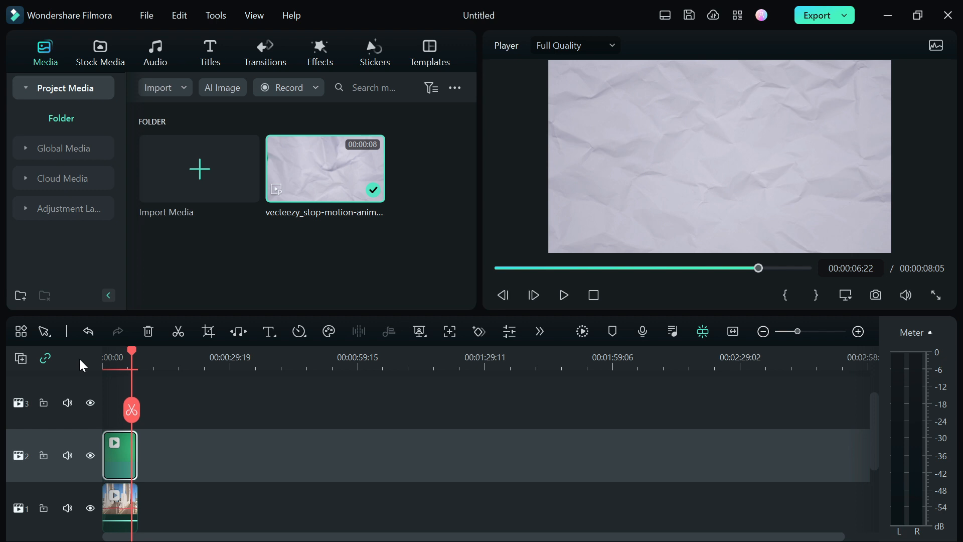
Rotate the paper wrinkles clip a quarter turn clockwise, scale it to 58.36% to fit the vertical bridge video, and play the result from the start.
{"action": "double_click", "coordinate": [121, 450]}
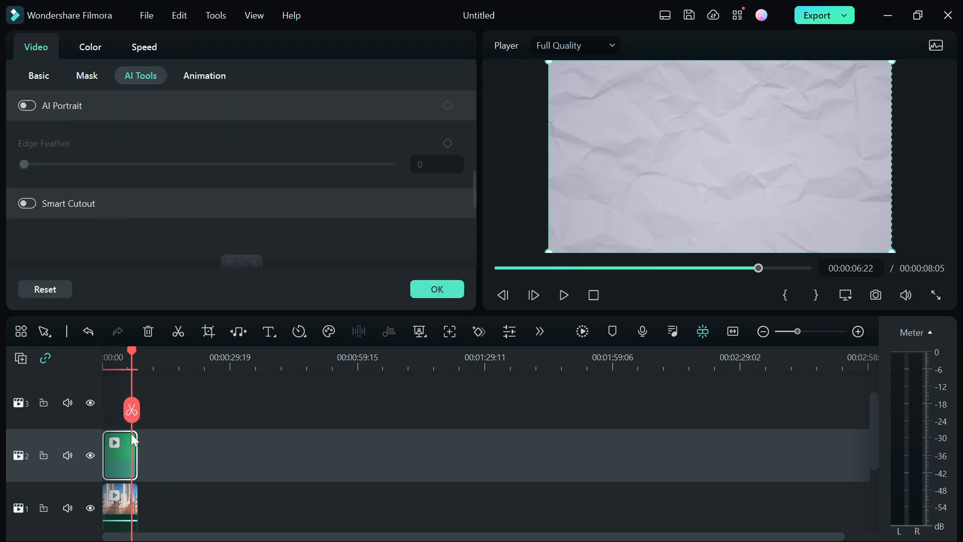
{"action": "left_click", "coordinate": [41, 80]}
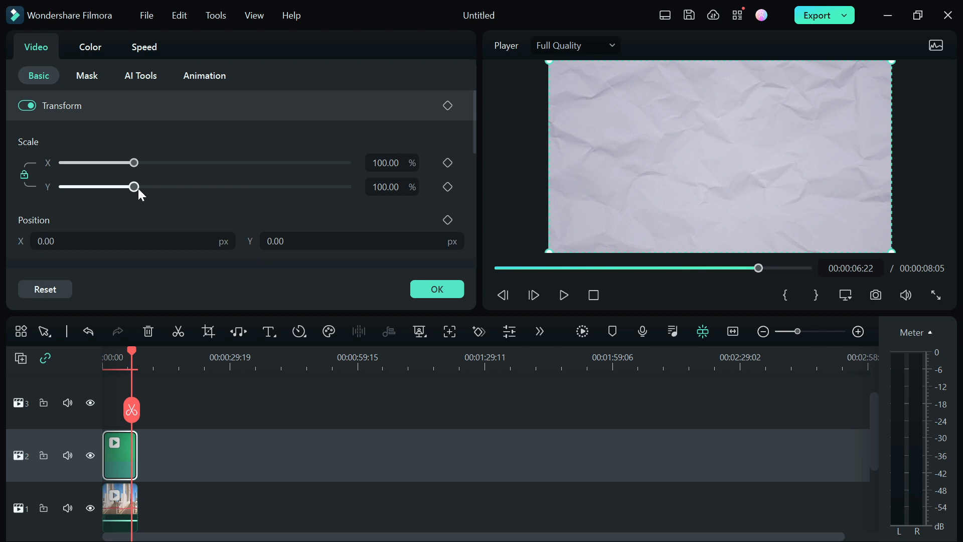
{"action": "left_click_drag", "start_coordinate": [135, 189], "coordinate": [108, 189]}
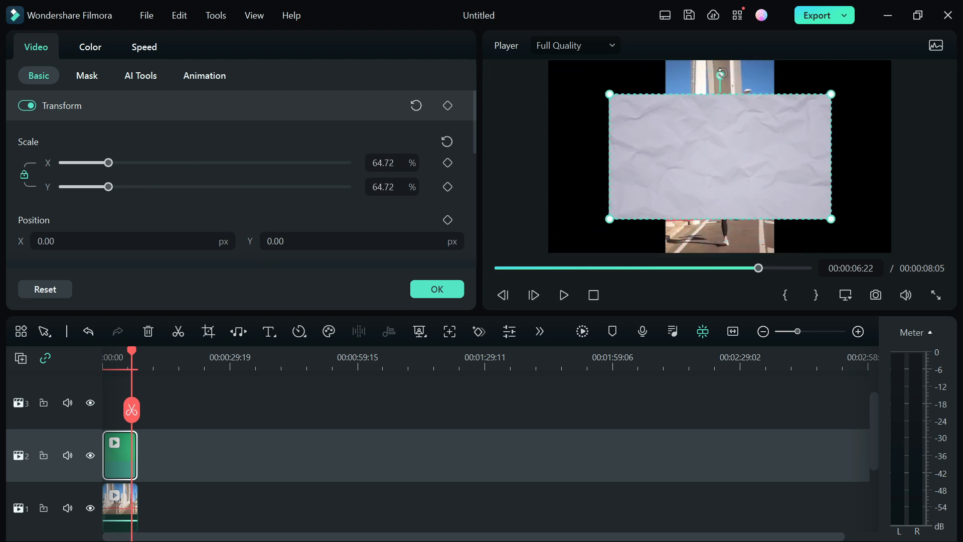
{"action": "left_click_drag", "start_coordinate": [721, 76], "coordinate": [879, 153]}
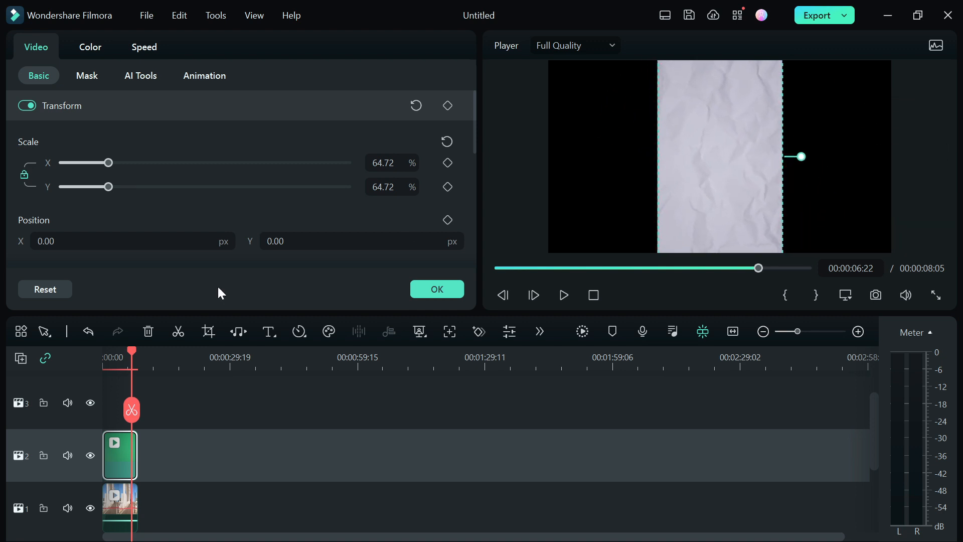
{"action": "mouse_move", "coordinate": [113, 188]}
{"action": "left_mouse_down"}
{"action": "mouse_move", "coordinate": [135, 195]}
{"action": "mouse_move", "coordinate": [89, 198]}
{"action": "mouse_move", "coordinate": [105, 201]}
{"action": "left_mouse_up"}
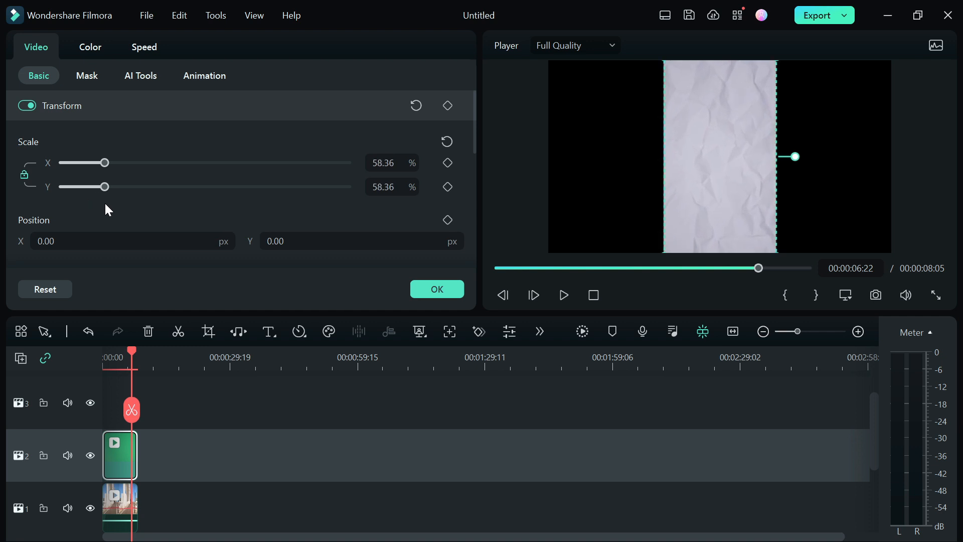
{"action": "left_click", "coordinate": [437, 291]}
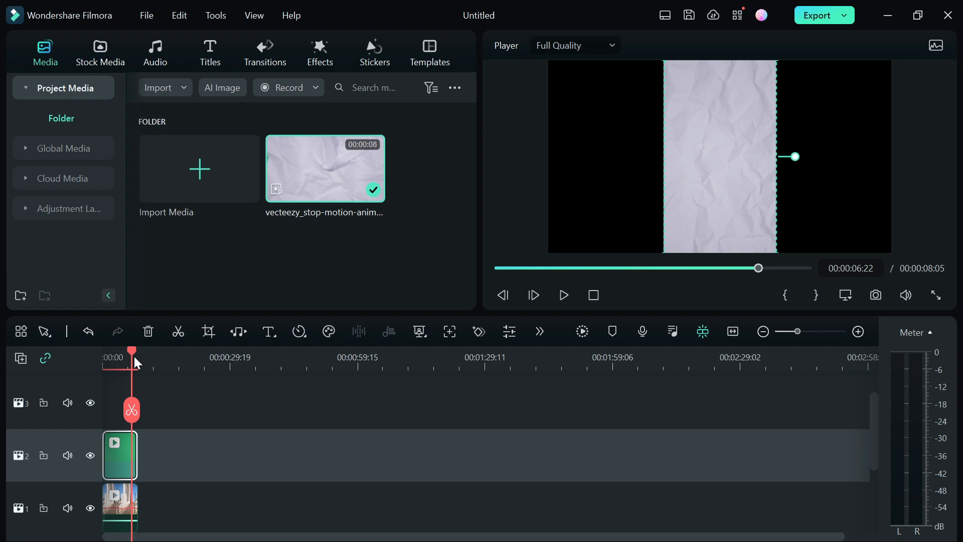
{"action": "left_click_drag", "start_coordinate": [133, 354], "coordinate": [4, 378]}
{"action": "key", "text": "space"}
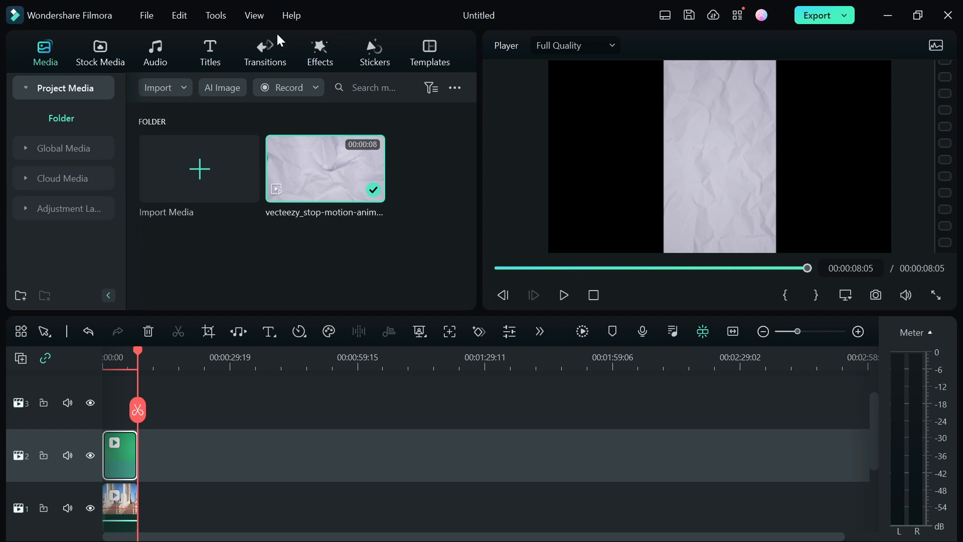
Open the sound effects in the audio library.
{"action": "left_click", "coordinate": [145, 60]}
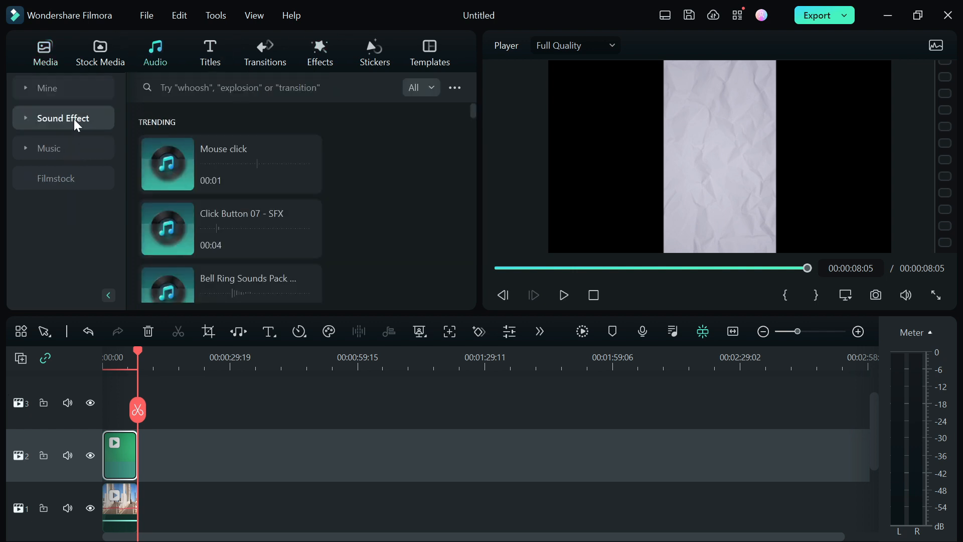